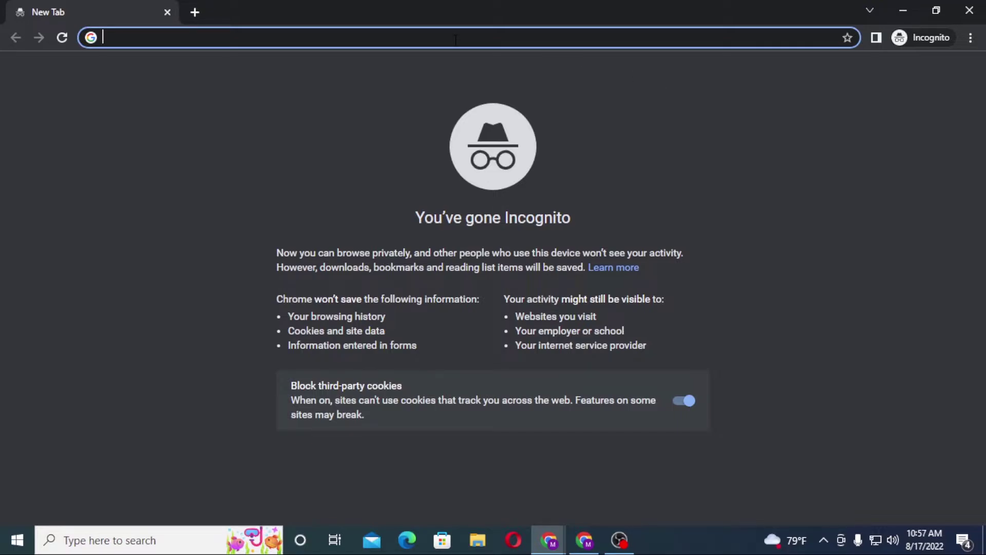
pyautogui.write('GMAIL.COM')
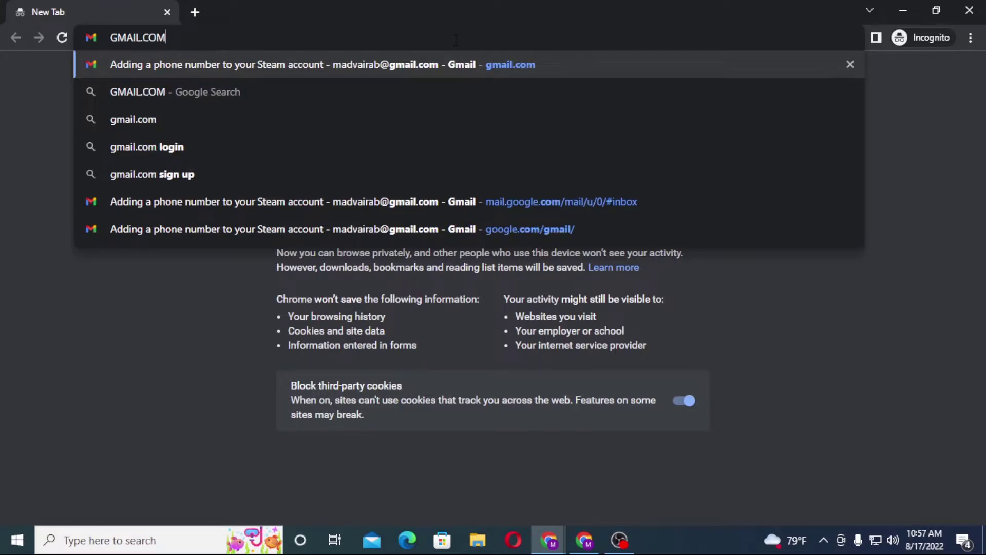
# Step: Load gmail.com in the incognito window to reach the Google sign-in page
pyautogui.press('Return')
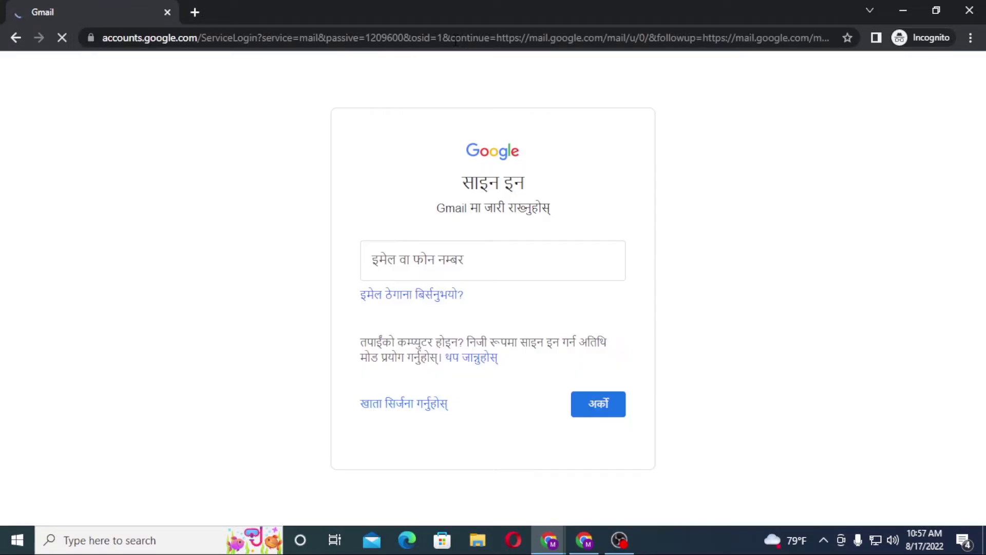
# Step: Select the 'Email or phone number' field to enter the account email
pyautogui.click(444, 262)
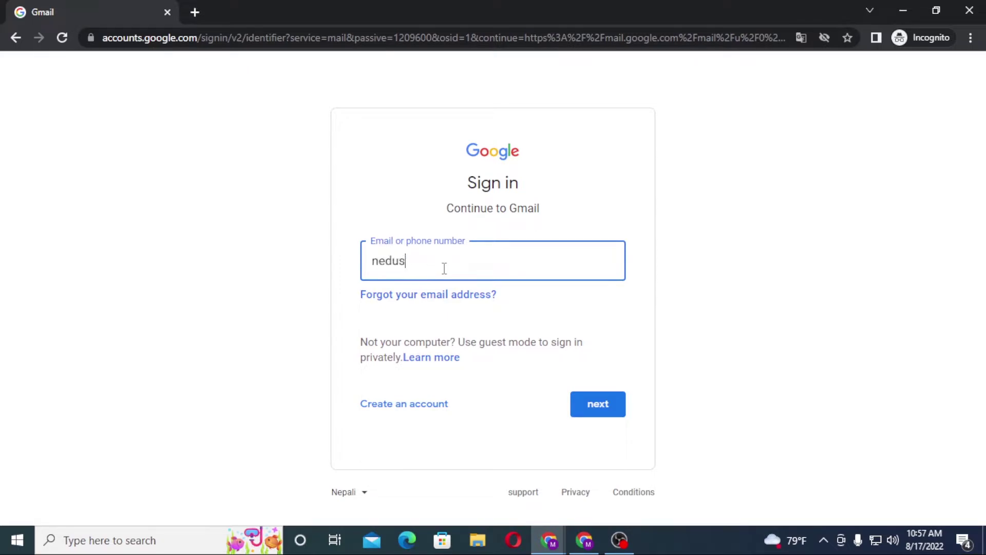
pyautogui.write('gmail.com')
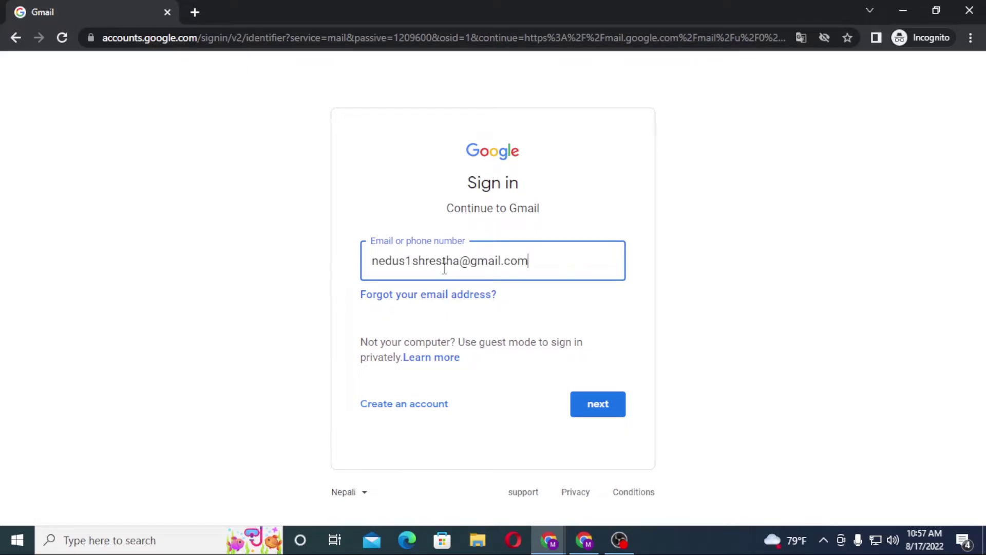
# Step: Submit the email, then enter and submit the password to sign in
pyautogui.click(598, 404)
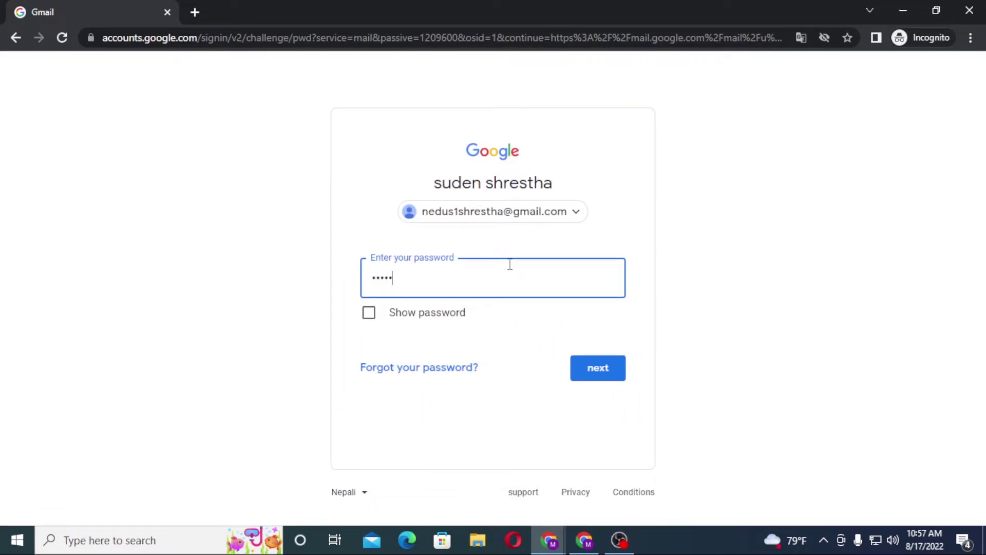
pyautogui.press('Return')
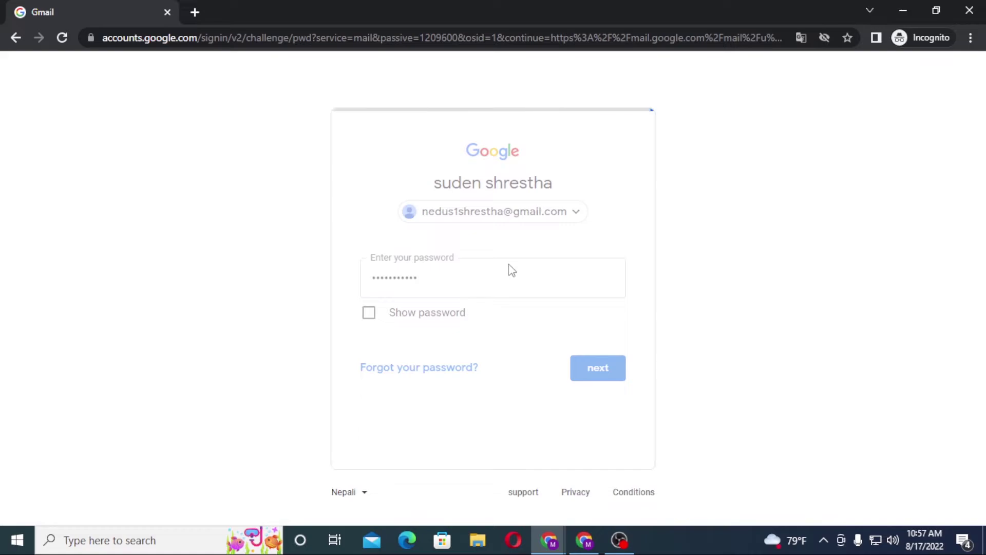